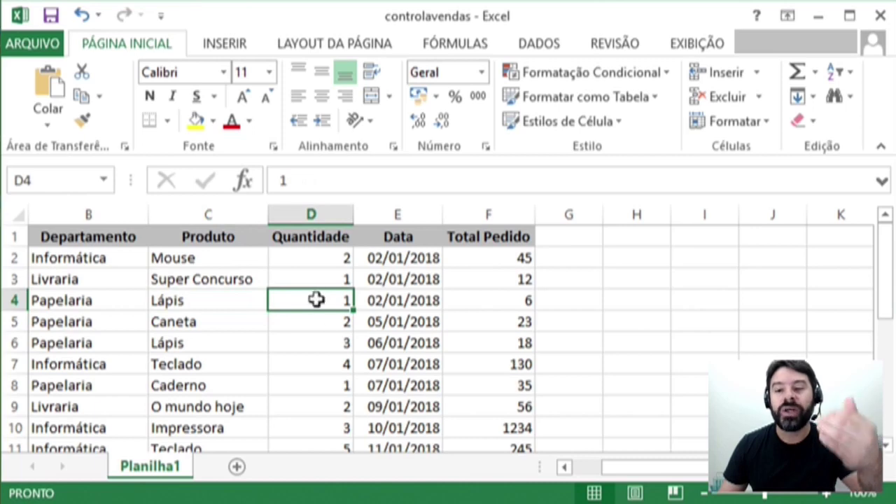
Step: Look through the Total Pedido column down to the last record in row 22 and back up
click(413, 288)
click(488, 321)
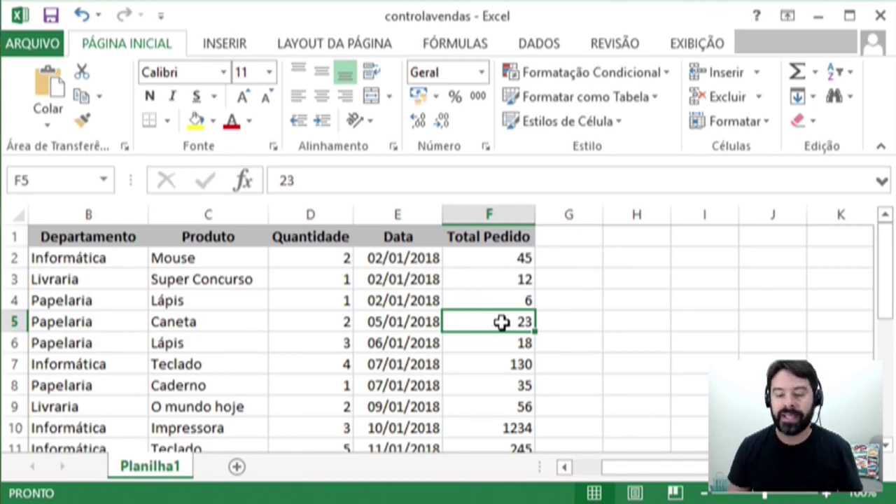
key(Down)
key(Down)
key(Down)
key(Down)
key(Down)
key(Down)
key(Down)
key(Down)
key(Down)
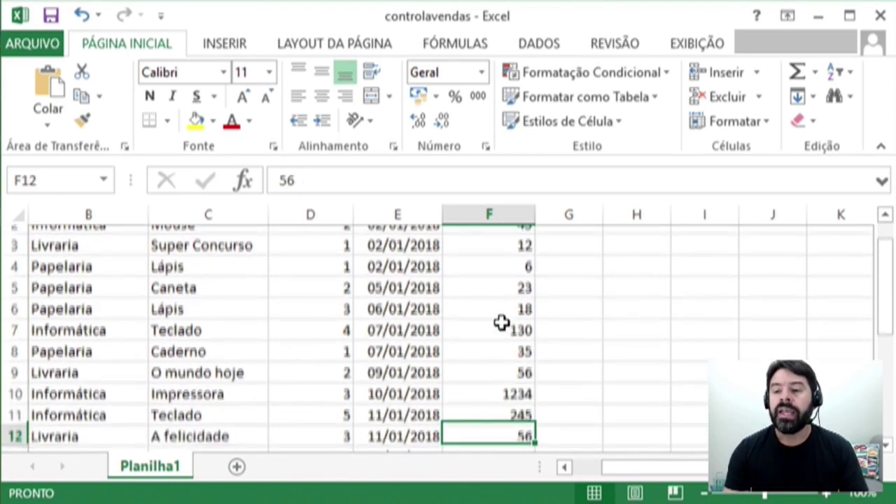
key(Down)
key(Down)
key(Down)
key(Down)
key(Down)
key(Down)
key(Down)
key(Down)
key(Down)
key(Down)
key(Down)
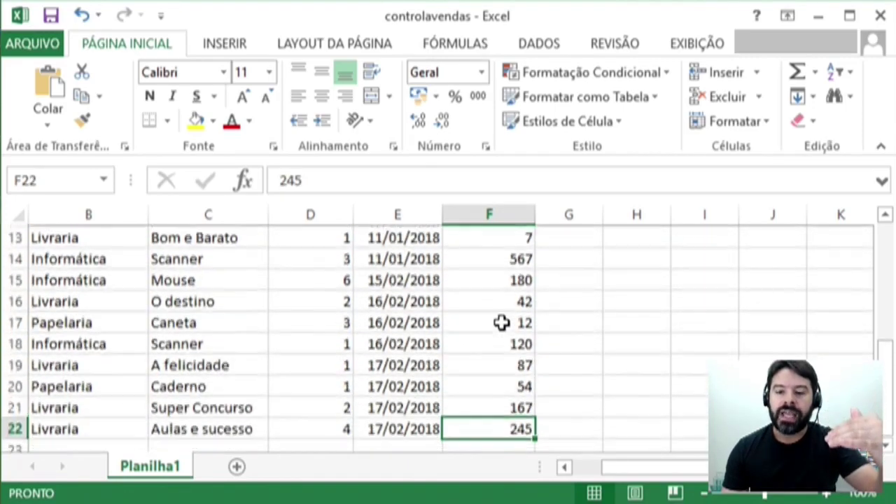
key(ctrl+Up)
key(ctrl+Up)
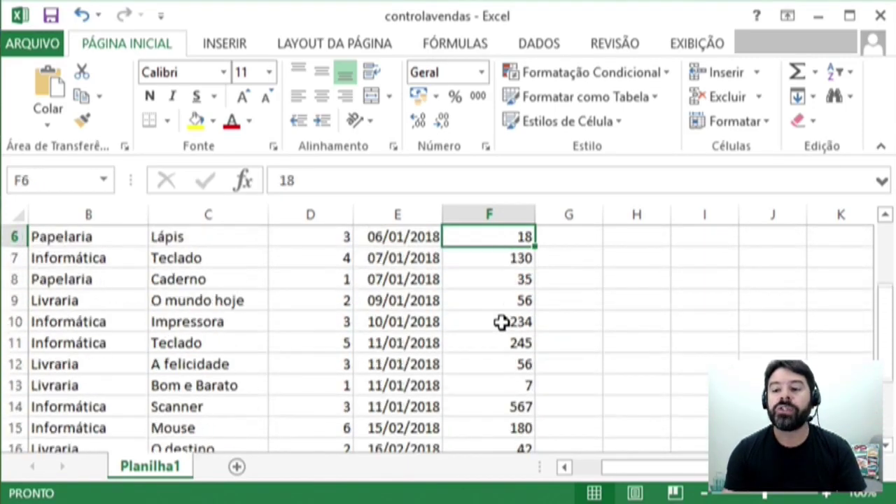
key(Down)
key(Down)
key(Down)
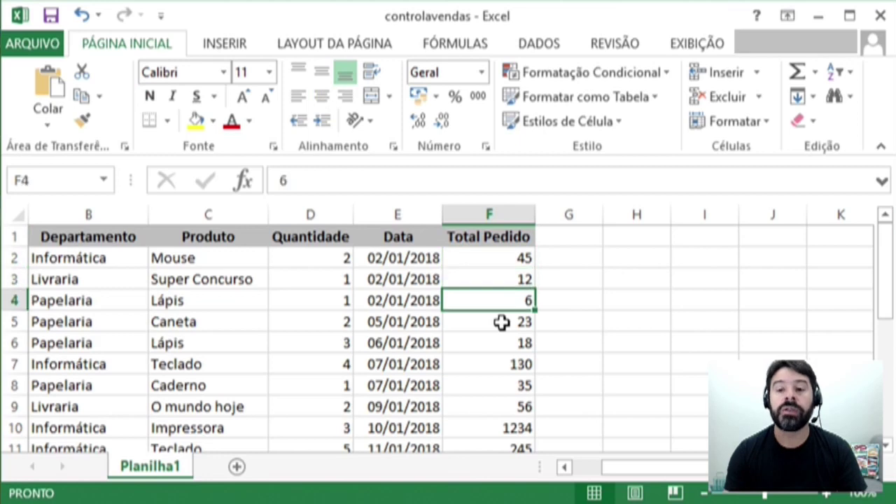
Step: Examine the Vendedor column to see which sellers the sales records belong to
key(Left)
key(Left)
key(Left)
key(Left)
key(Left)
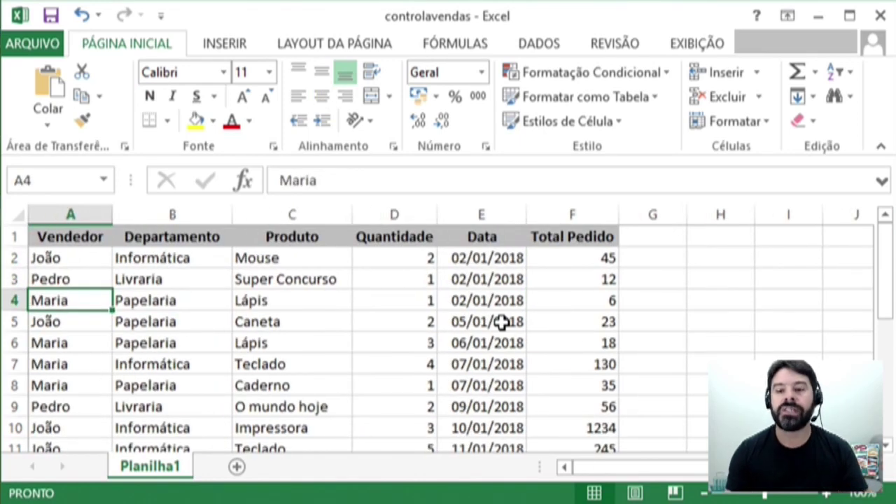
key(Up)
key(Up)
key(Up)
key(Down)
key(Down)
key(Down)
key(Down)
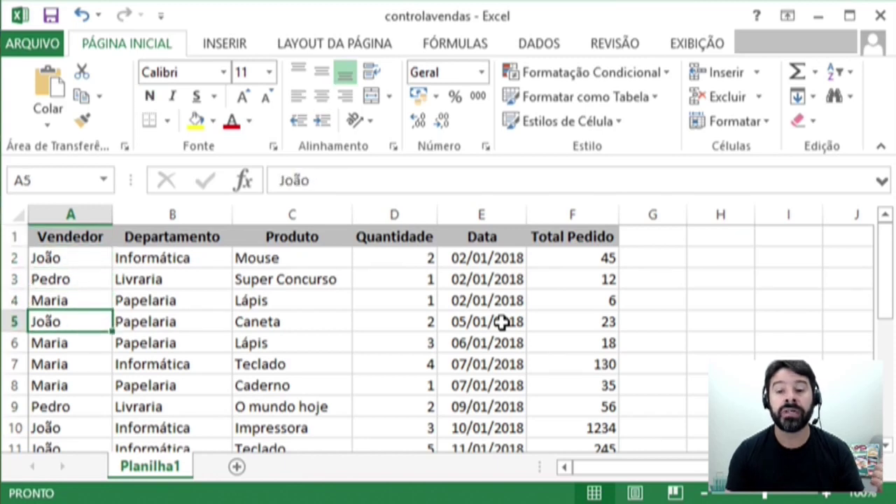
key(Up)
key(Down)
key(Down)
key(Down)
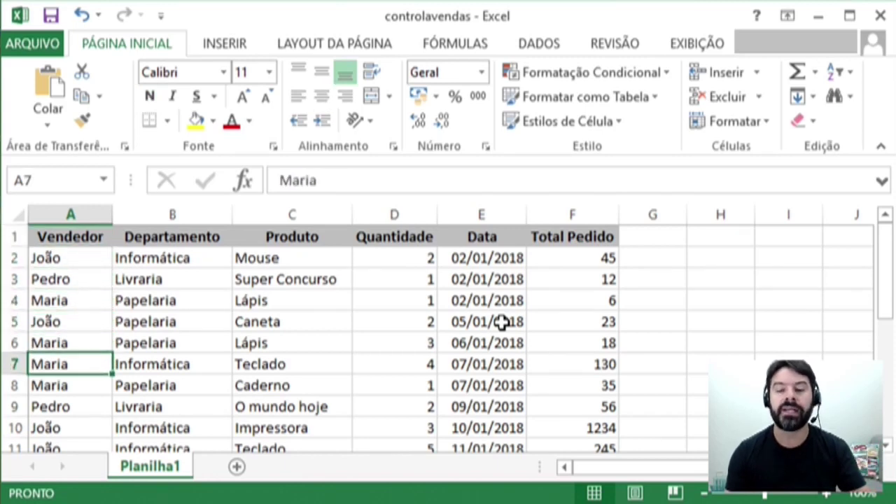
key(Down)
key(Down)
key(Down)
key(Up)
key(Up)
key(Up)
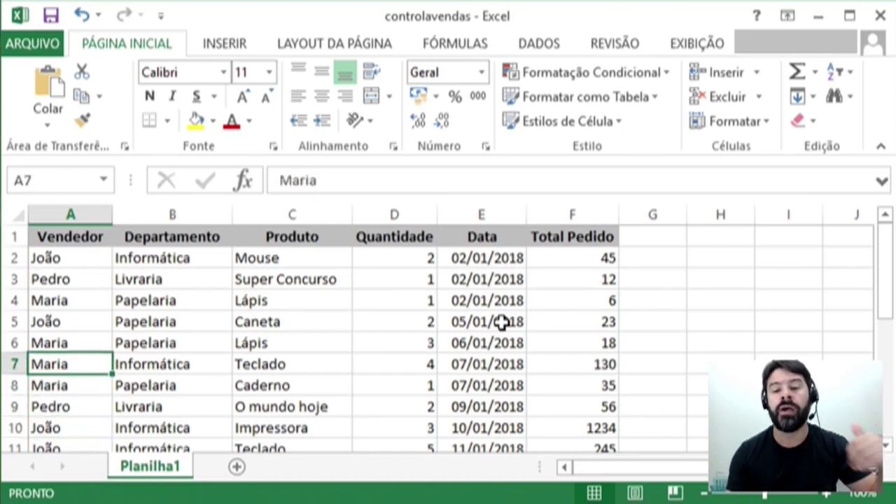
key(Down)
key(Down)
key(Down)
key(Down)
key(Down)
key(Down)
key(Down)
key(Down)
key(Up)
key(Up)
key(Up)
key(Up)
key(Up)
key(Up)
key(Up)
key(Up)
key(Up)
key(Up)
key(Up)
key(Up)
key(Up)
key(Up)
key(Down)
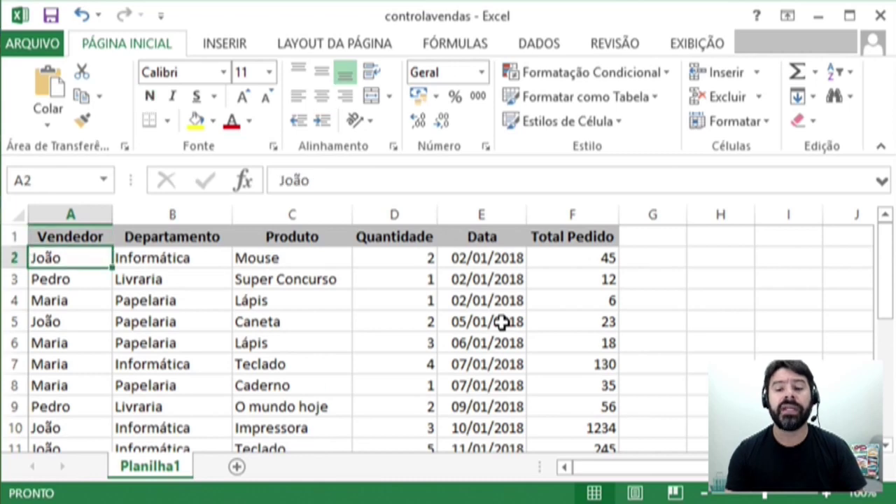
Step: Examine the Departamento column from row 2 to row 8
key(Right)
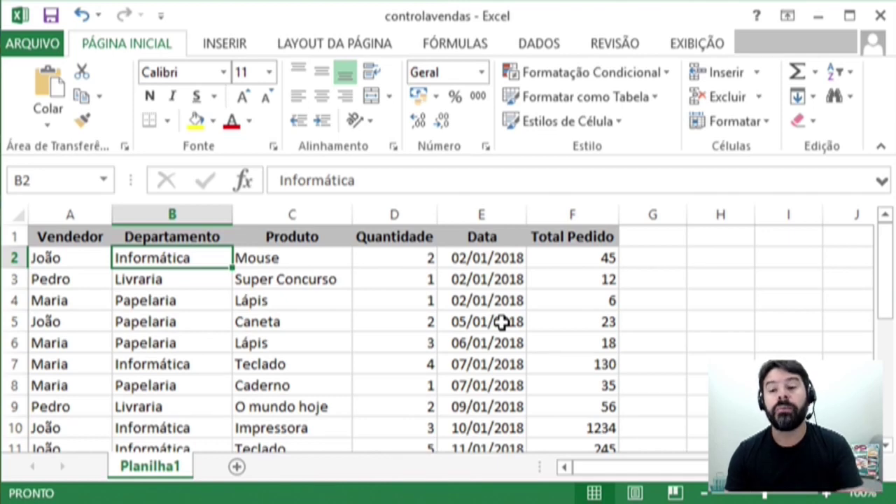
key(Down)
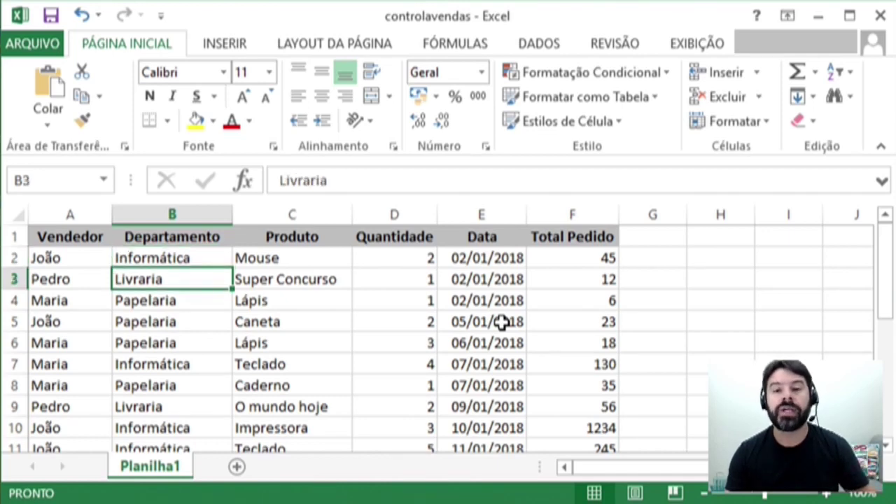
key(Down)
key(Down)
key(Down)
key(Down)
key(Down)
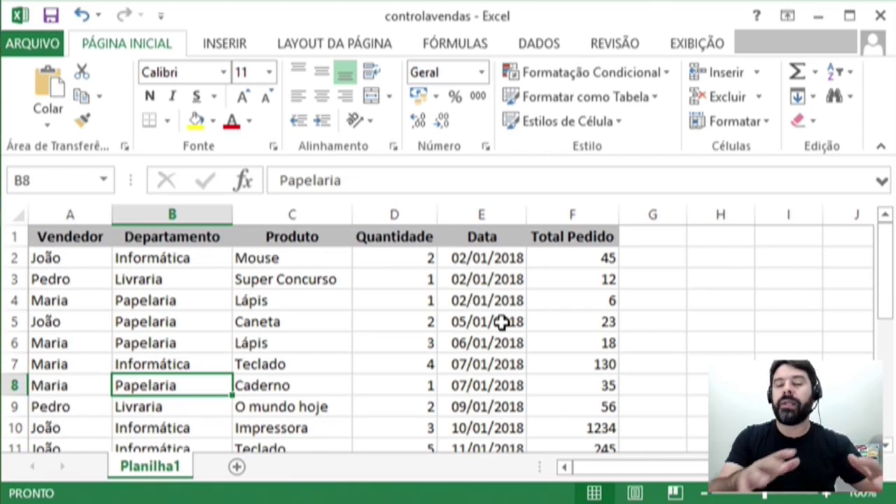
Step: Look over the Produto entries from row 2 to row 5 and the adjacent Quantidade value
key(Right)
key(Up)
key(Up)
key(Up)
key(Up)
key(Up)
key(Up)
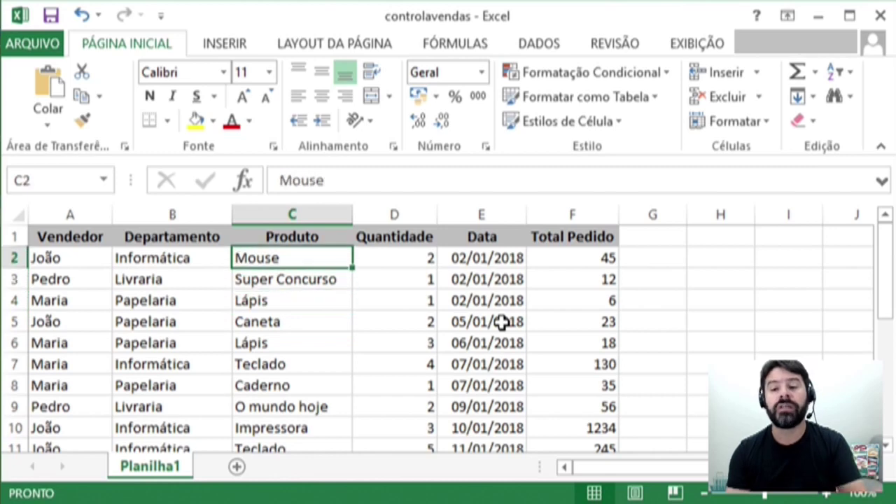
key(Down)
key(Down)
key(Down)
key(Right)
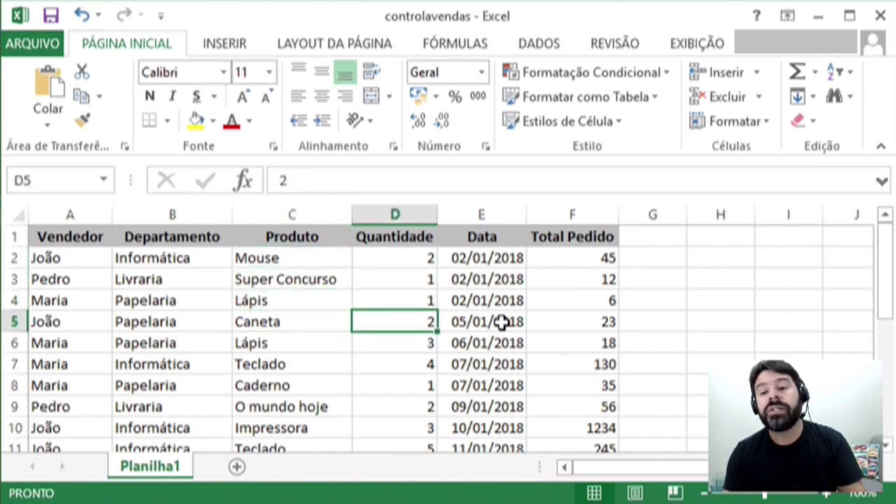
Step: Examine the order dates in the Data column and return to its first record
key(Right)
key(Down)
key(Down)
key(Down)
key(Down)
key(Down)
key(Down)
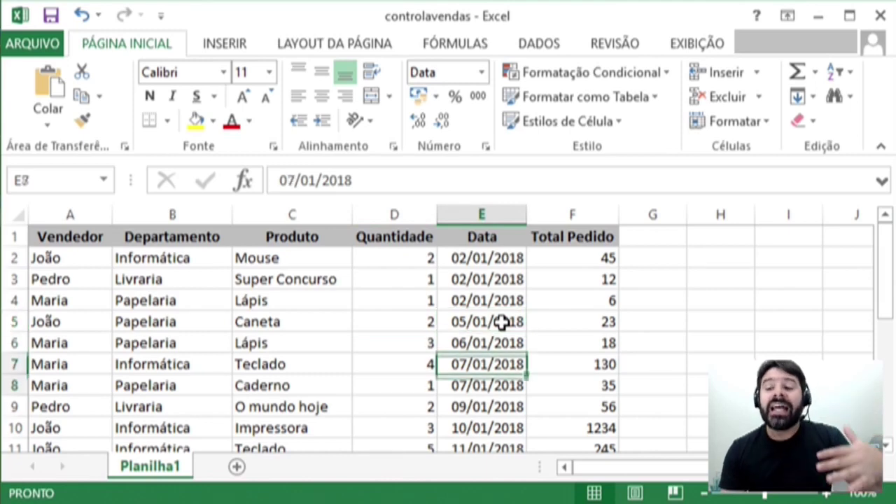
key(Up)
key(Up)
key(Up)
key(Up)
key(Up)
key(Up)
key(Up)
key(Up)
key(Up)
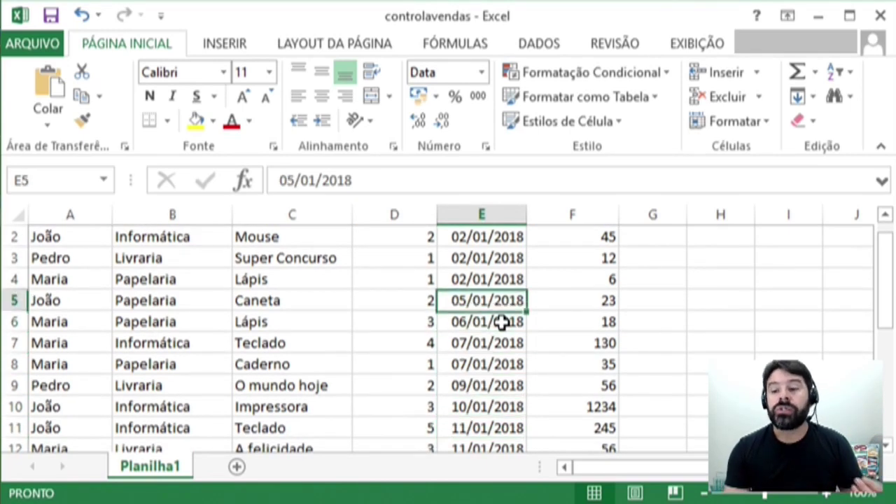
key(Up)
key(Down)
Step: Look over the first order totals in the Total Pedido column and return to header cell A1
key(Right)
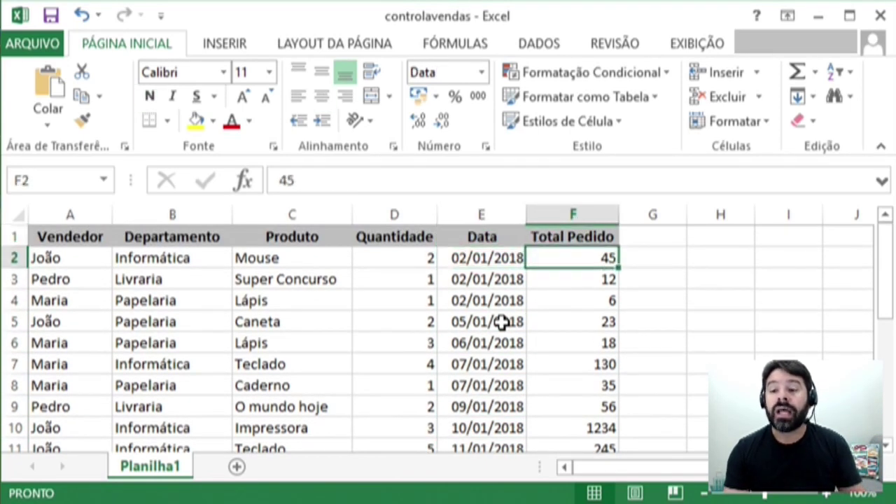
key(Down)
key(Down)
key(Down)
key(Down)
key(Down)
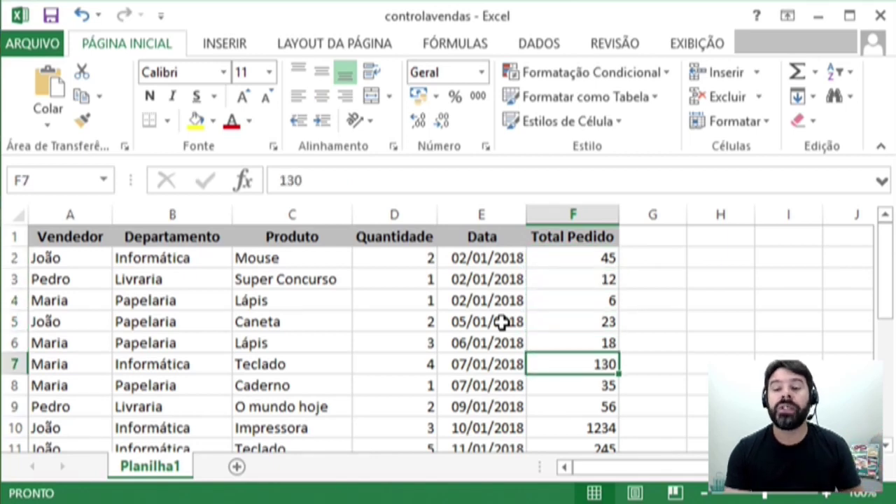
key(Up)
key(ctrl+Up)
key(Left)
key(ctrl+Left)
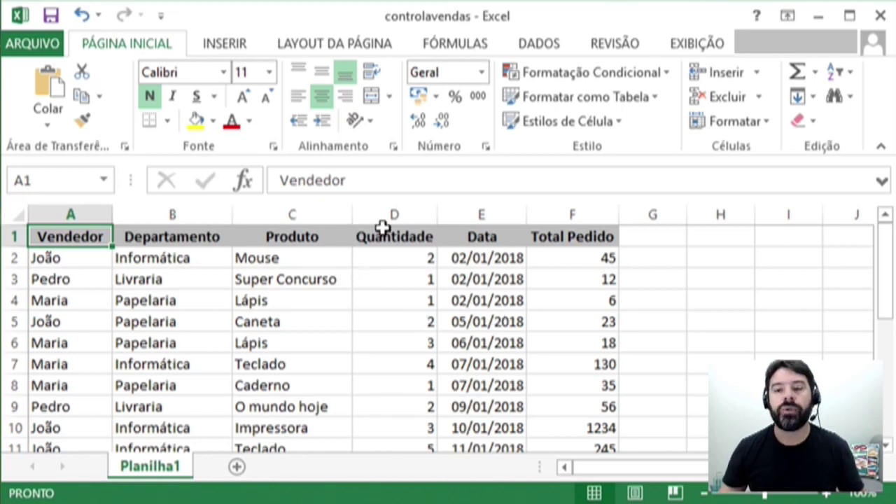
Step: Create a pivot table on a new worksheet from the sales data in Planilha1, range A1:F22
click(326, 280)
click(199, 301)
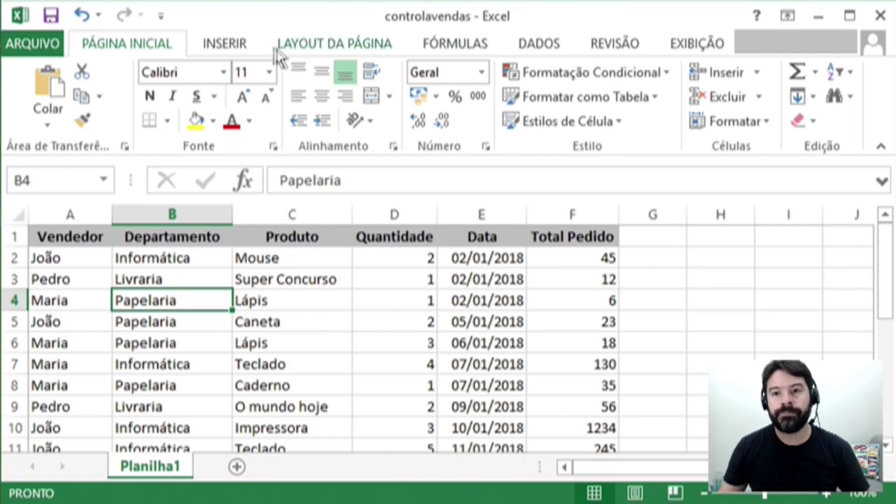
click(210, 46)
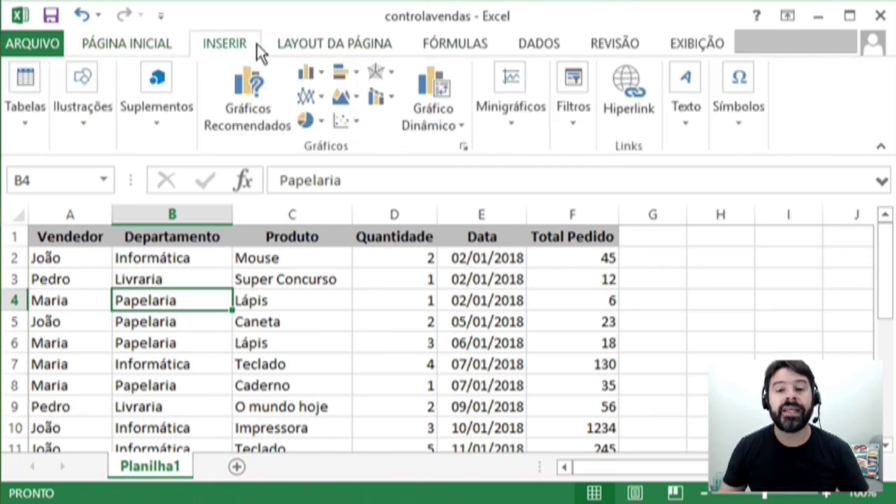
click(33, 123)
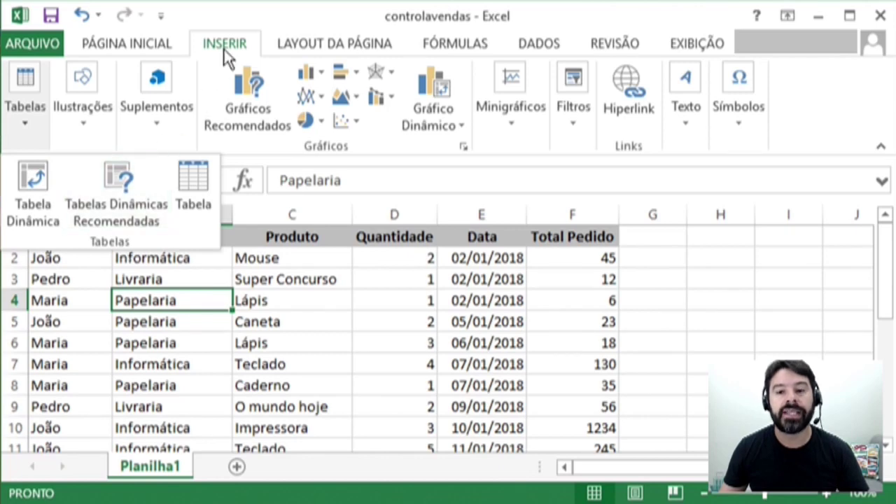
click(48, 206)
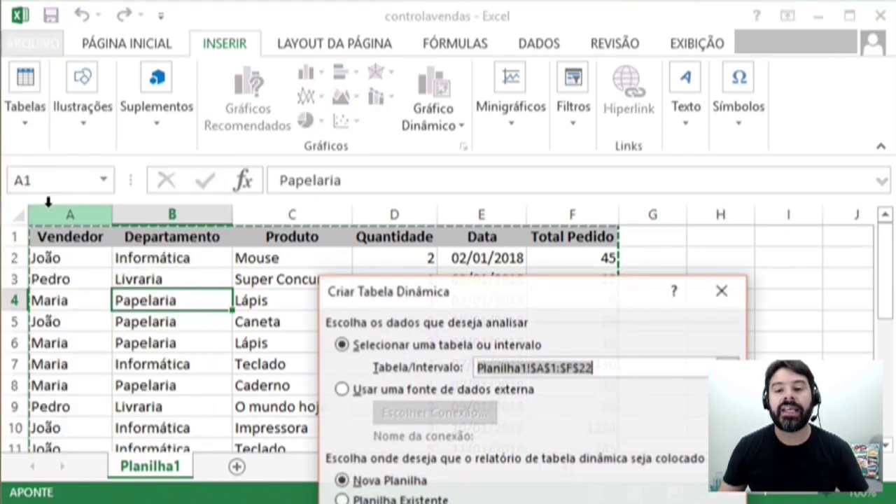
drag(399, 299, 299, 90)
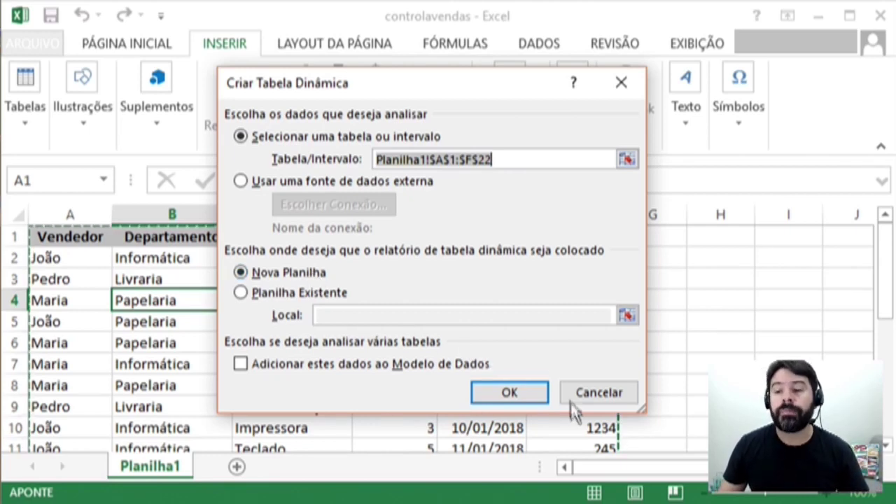
click(526, 394)
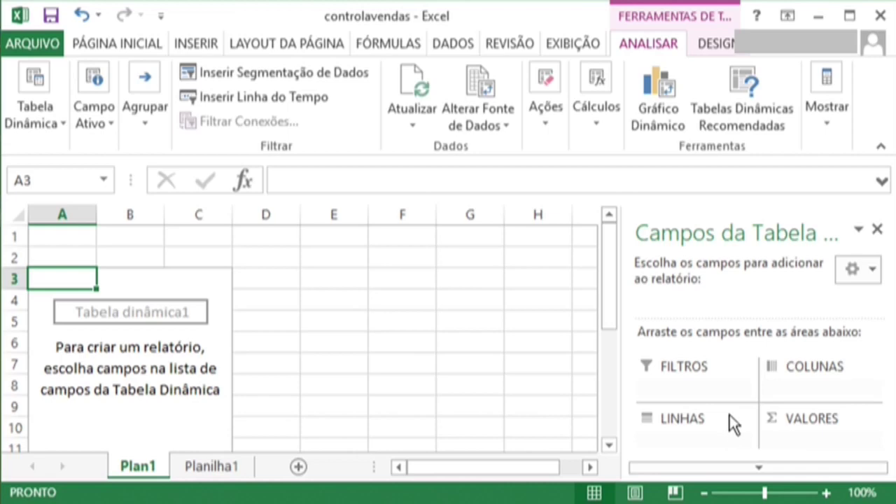
Step: Restore the maximized window and resize it so the pivot table pane shows the whole field list, from Vendedor to Total Pedido
click(747, 469)
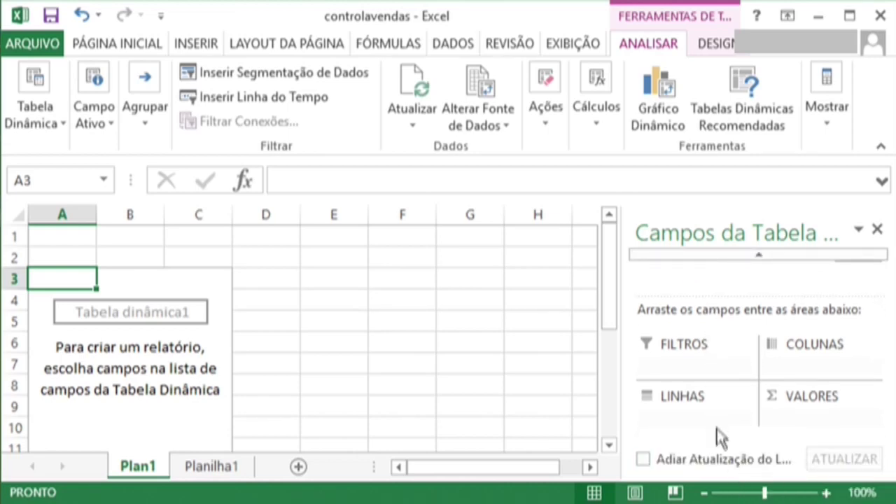
click(697, 253)
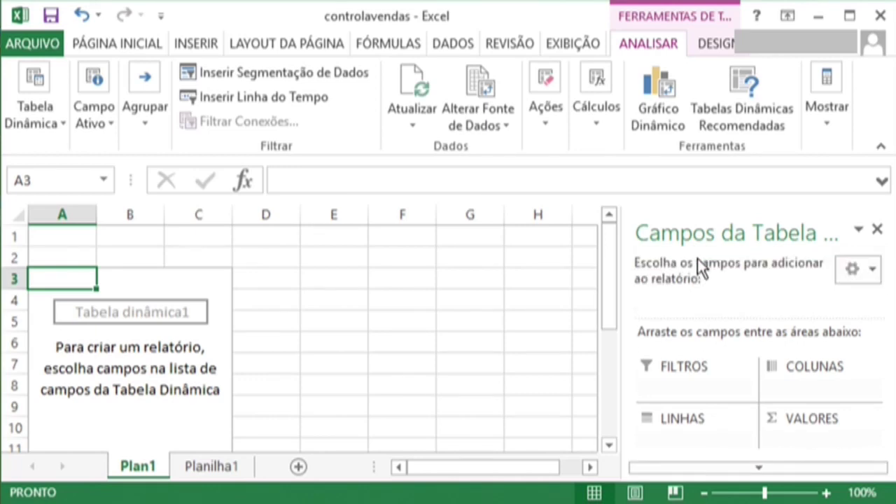
click(854, 16)
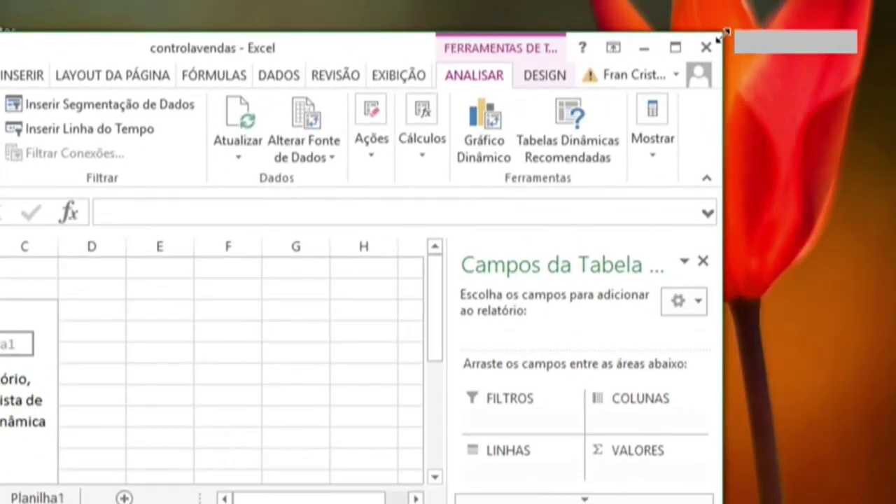
drag(724, 35, 895, 0)
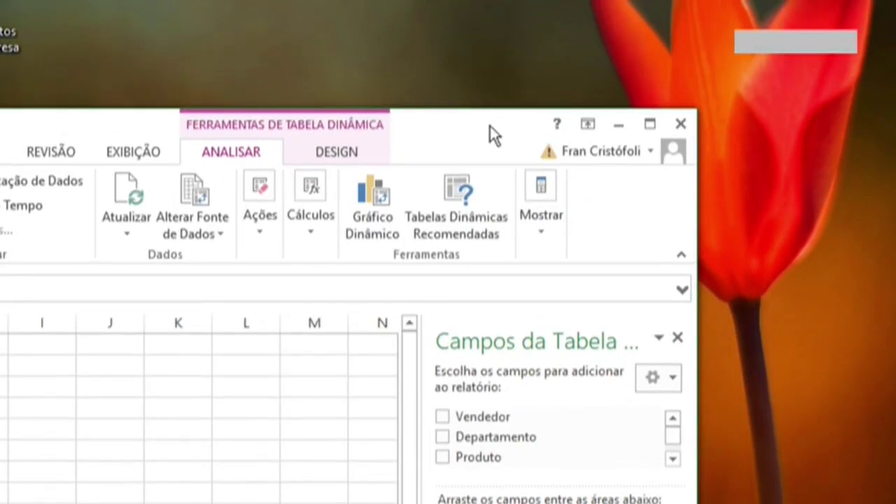
drag(756, 91, 895, 0)
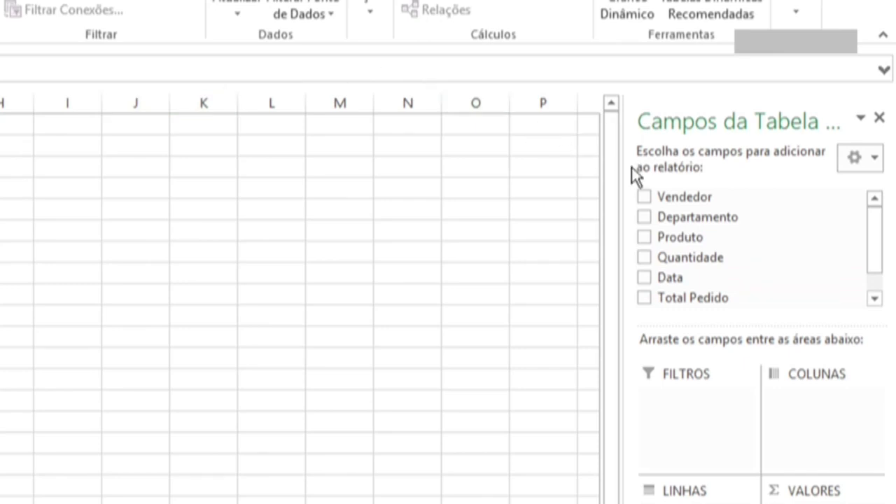
drag(893, 161, 645, 175)
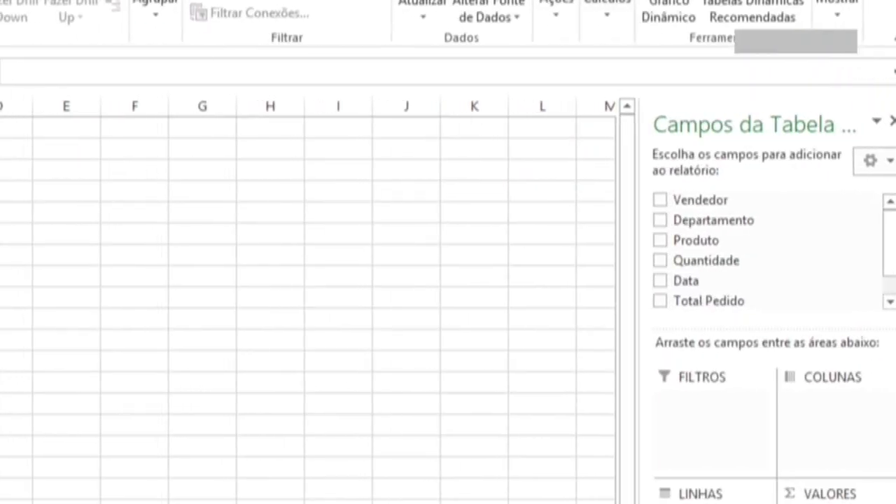
drag(895, 124, 719, 126)
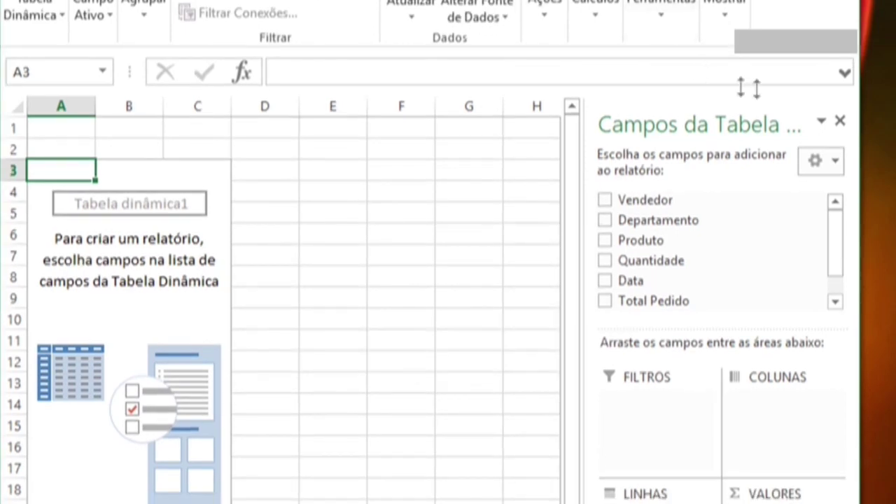
drag(865, 96, 886, 99)
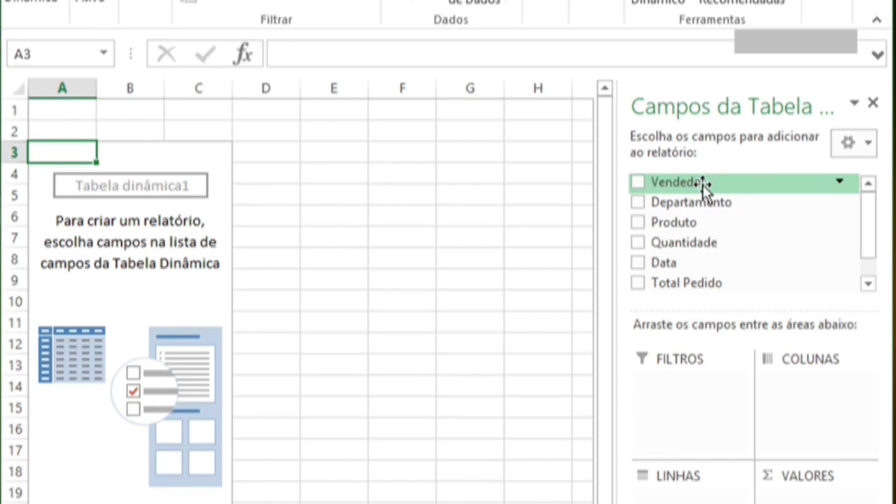
Step: Add the Vendedor field to the pivot table's rows area
drag(704, 183, 690, 494)
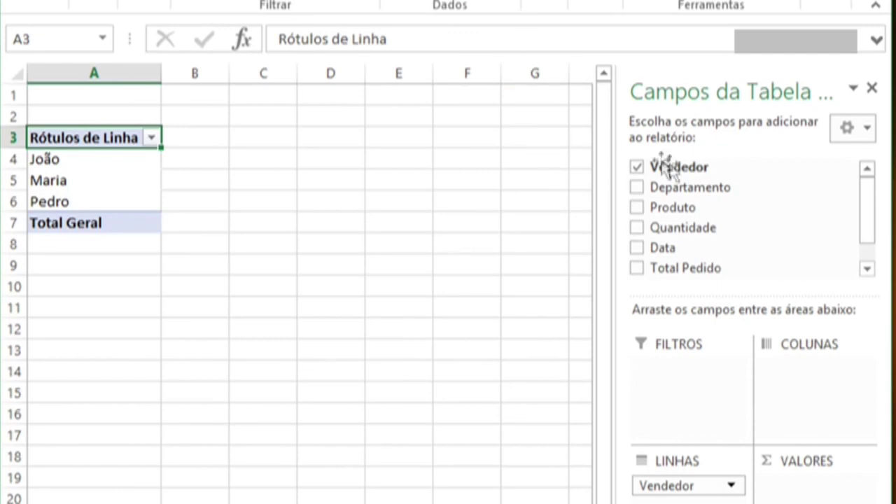
Step: Add the Total Pedido field to the pivot table's values area, summarized as a sum for each seller
drag(700, 482, 137, 173)
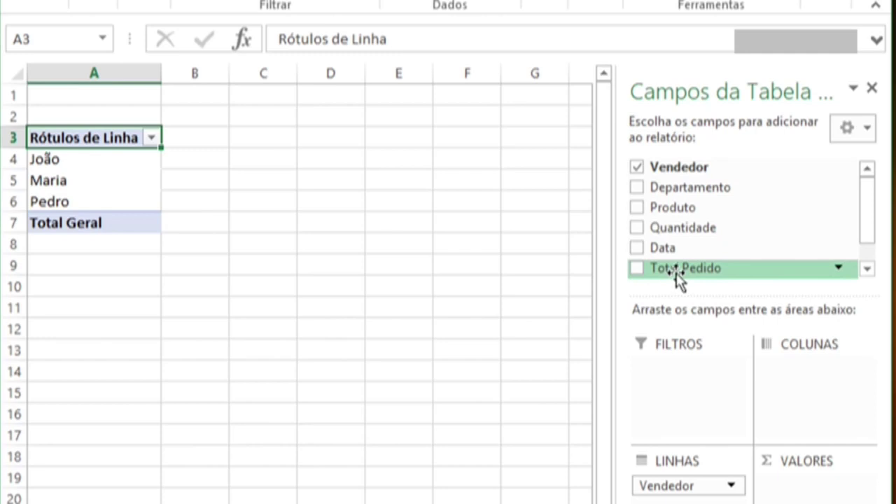
drag(677, 278, 779, 484)
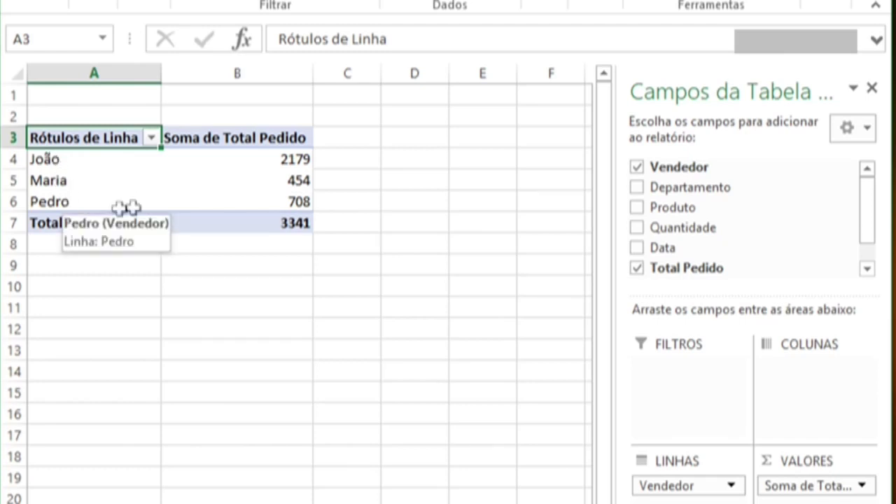
mouse_move(263, 163)
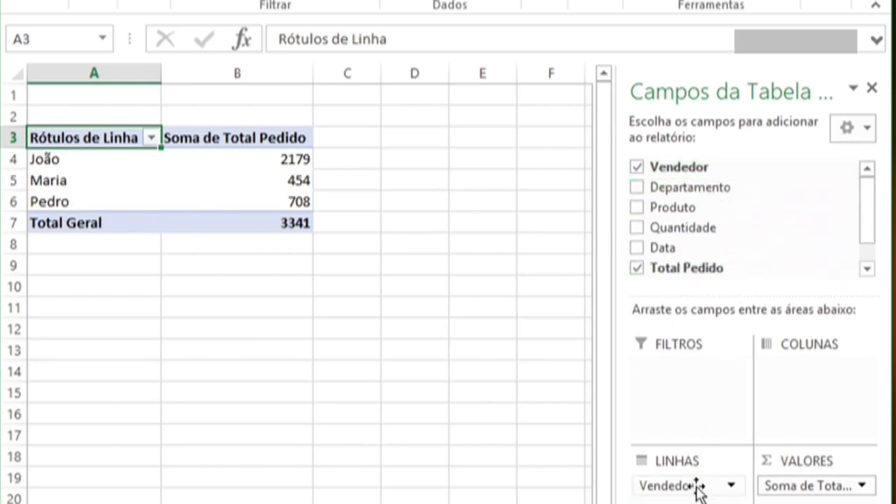
Step: Enlarge the visible rows area of the field pane and add the Departamento field to it below Vendedor
drag(698, 490, 77, 321)
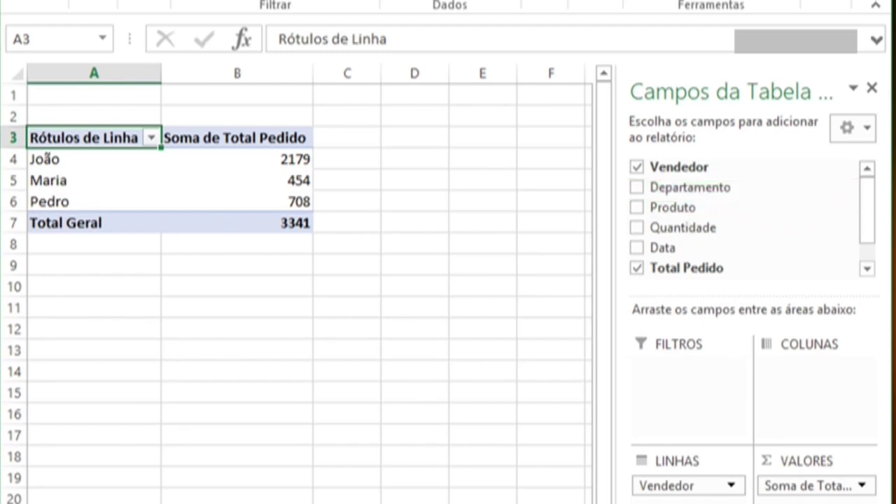
drag(700, 503, 700, 502)
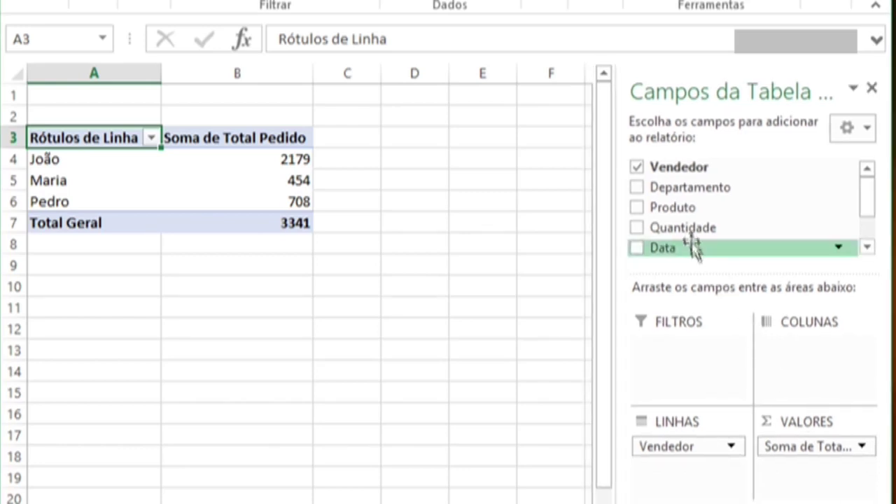
drag(676, 198, 696, 476)
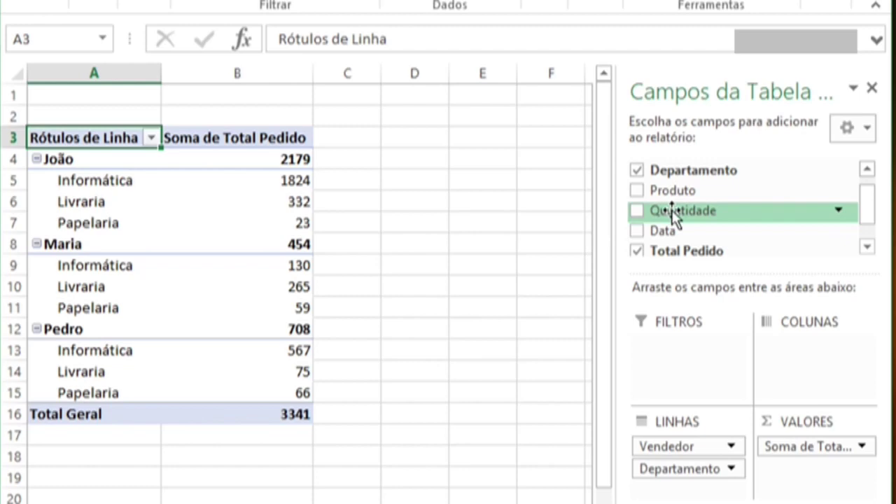
Step: Add the Quantidade field to the values area above Total Pedido, and the Data field to the rows area below Departamento
drag(672, 210, 814, 448)
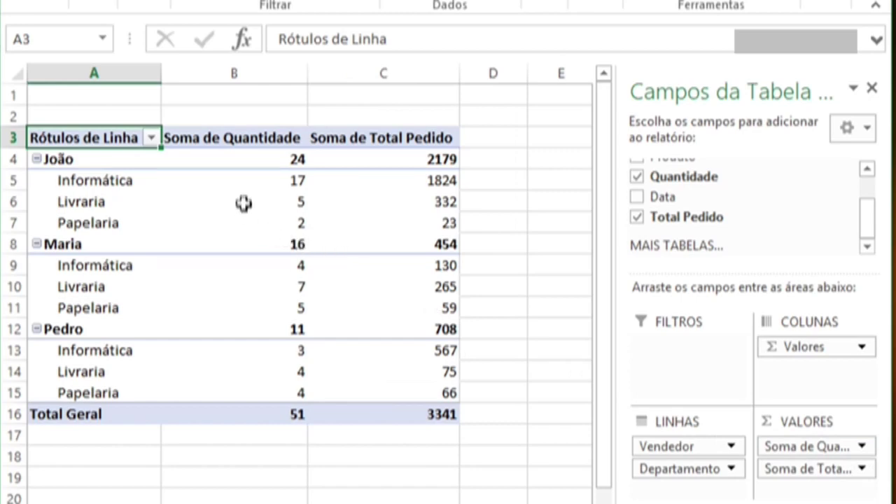
mouse_move(418, 163)
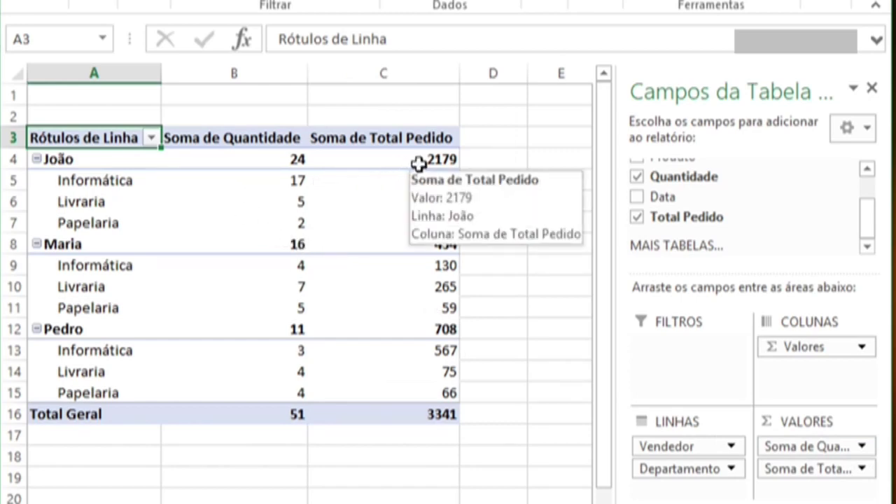
mouse_move(289, 162)
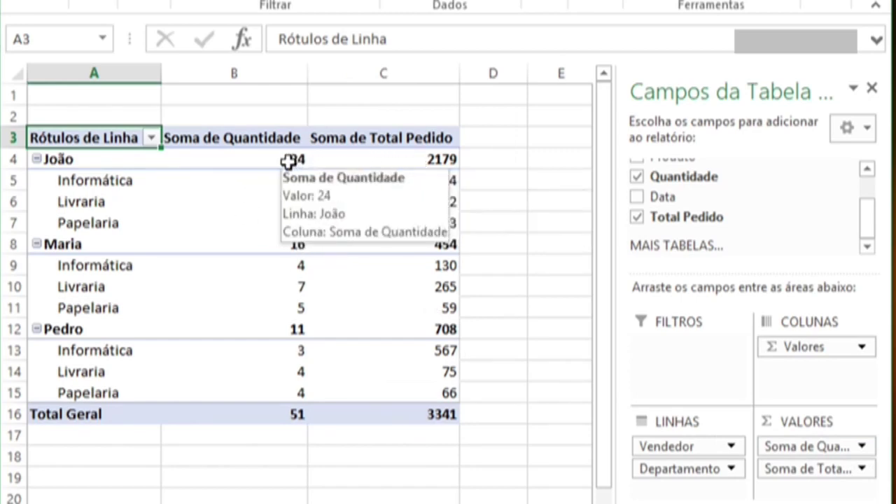
mouse_move(351, 256)
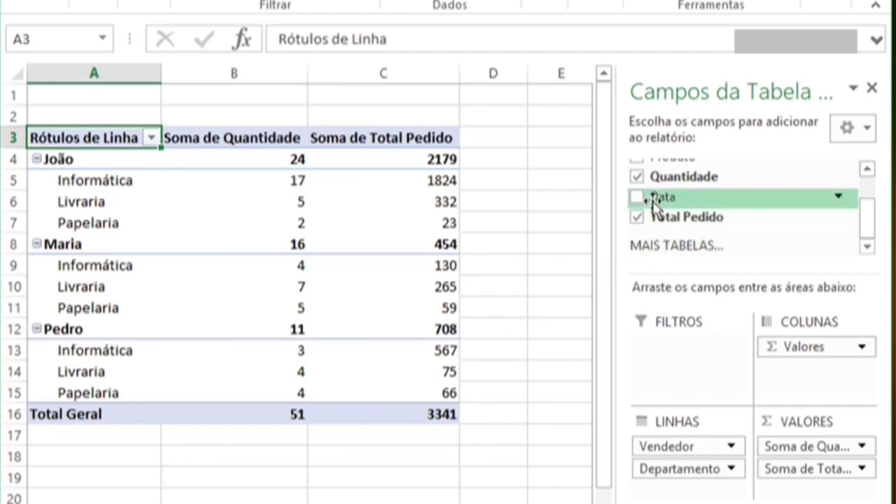
drag(652, 197, 689, 485)
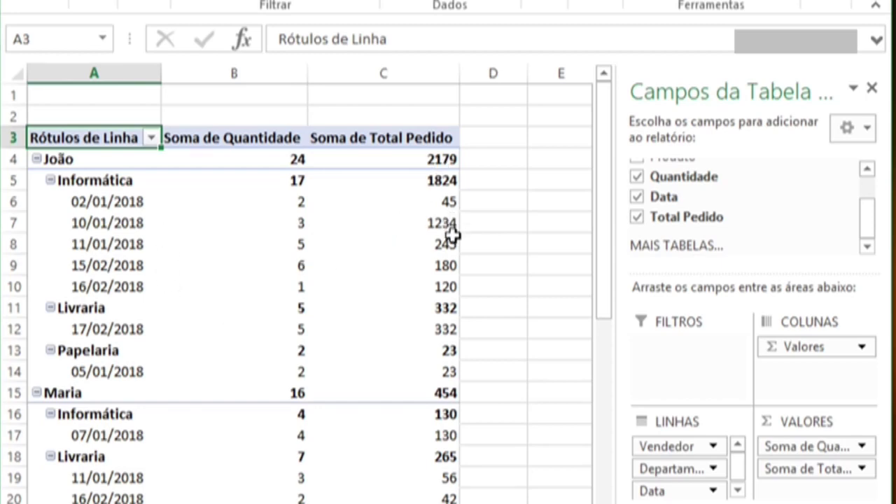
mouse_move(452, 234)
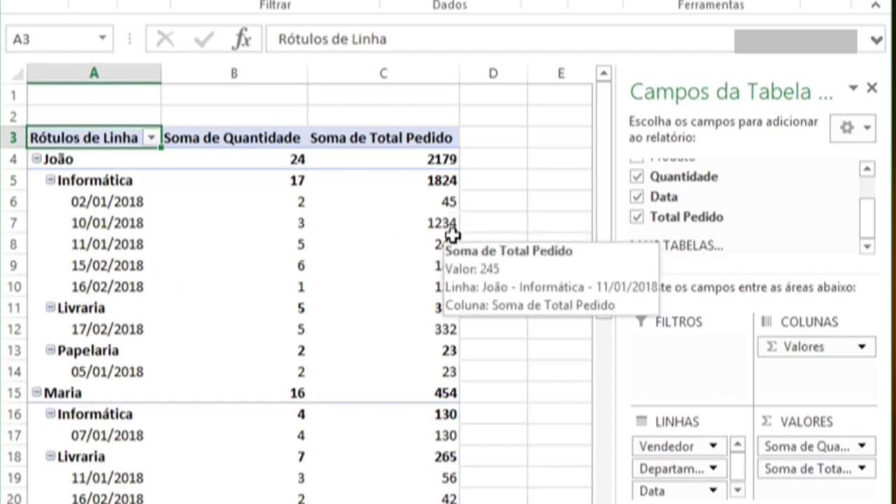